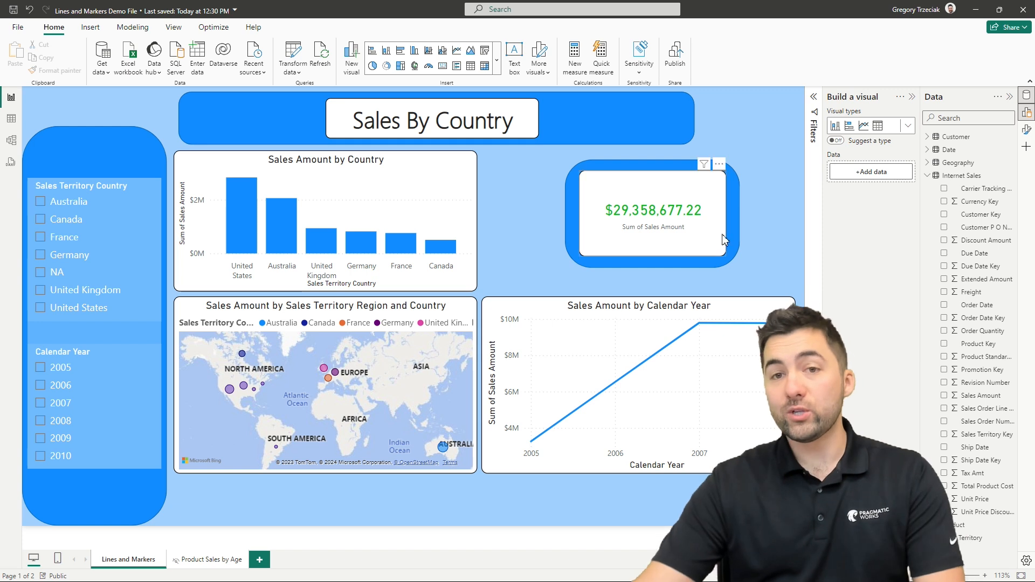
Step: Turn on markers for the Sales Amount by Calendar Year line chart
{"action": "left_click", "coordinate": [745, 310]}
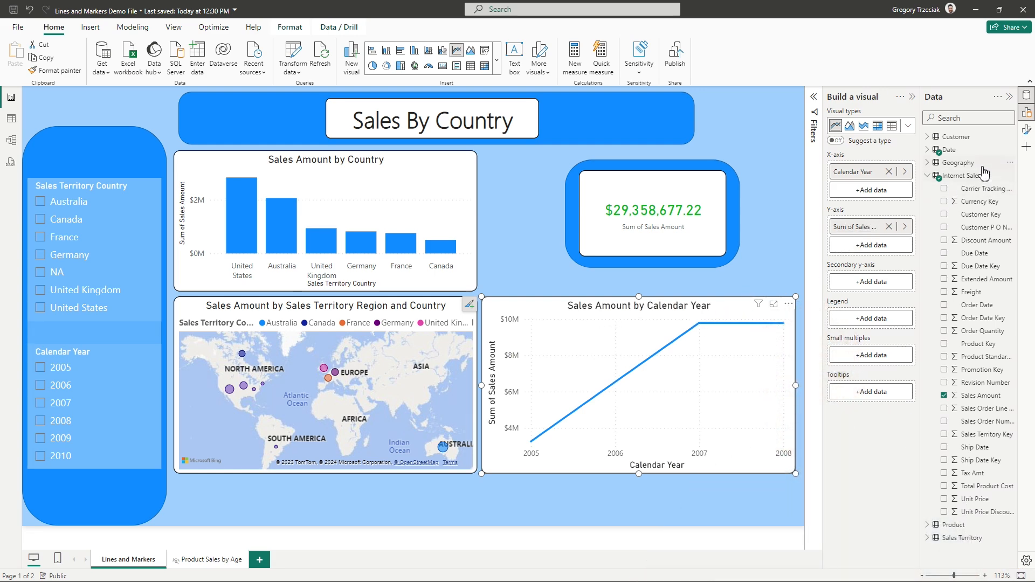
{"action": "left_click", "coordinate": [1028, 134]}
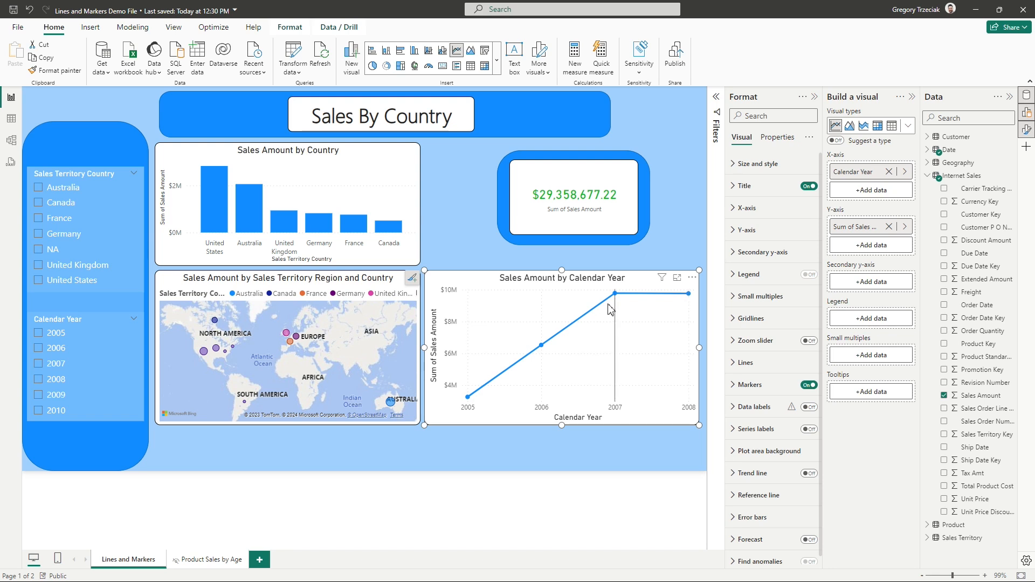
{"action": "left_click", "coordinate": [815, 392]}
{"action": "left_click", "coordinate": [814, 386]}
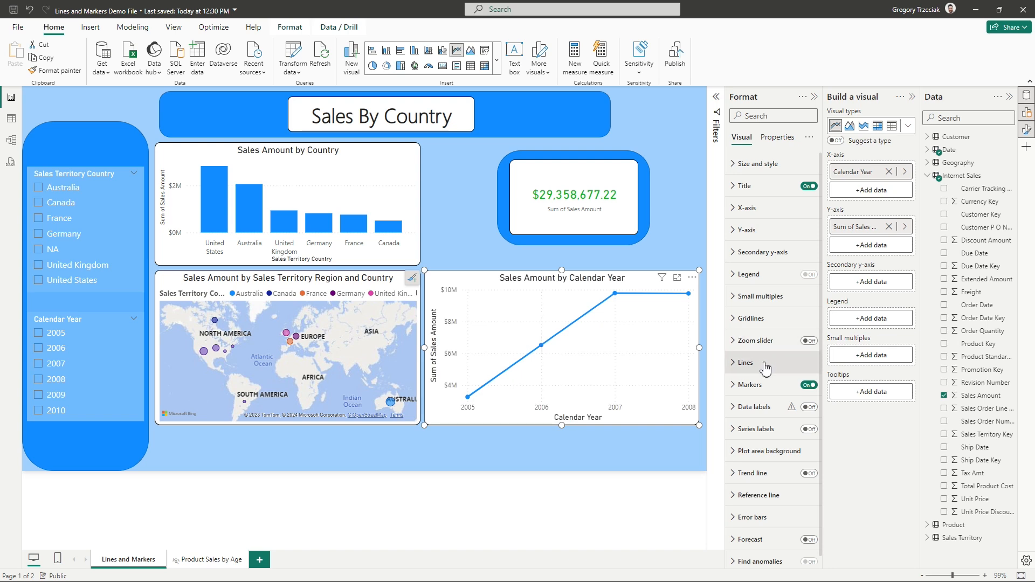
Step: Open the line chart's marker settings and apply them to all series
{"action": "left_click", "coordinate": [738, 391]}
{"action": "scroll", "coordinate": [782, 369], "scroll_direction": "down", "scroll_amount": 3}
{"action": "left_click", "coordinate": [776, 314]}
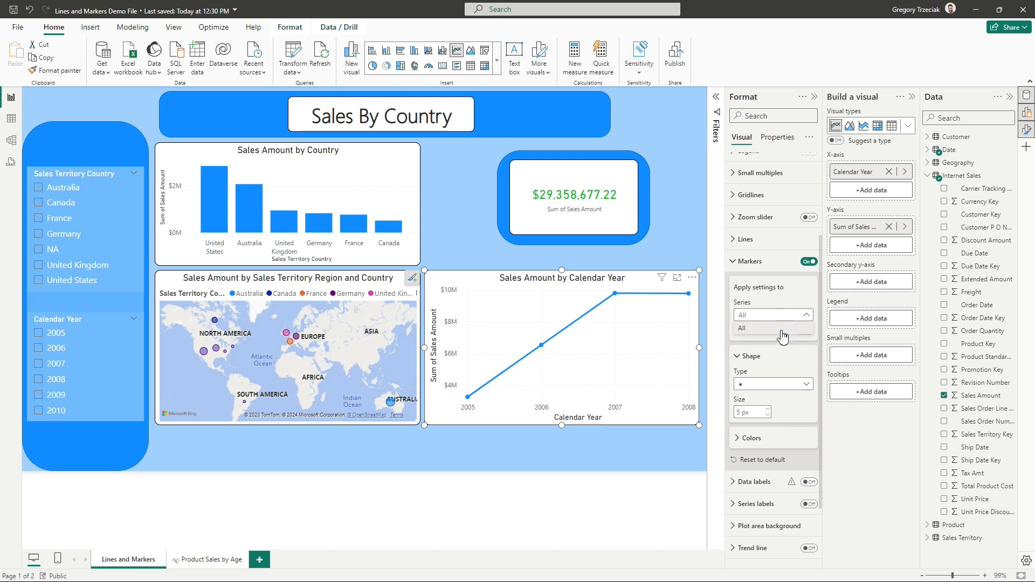
{"action": "left_click", "coordinate": [785, 329]}
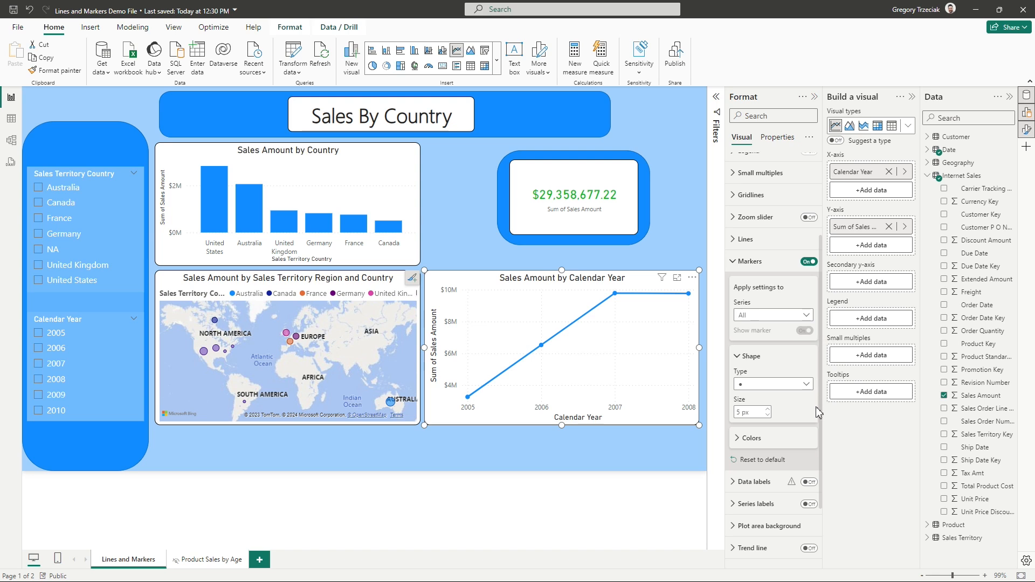
Step: Change the line chart's marker shape to a square and set the marker size to 6 px
{"action": "left_click", "coordinate": [806, 385]}
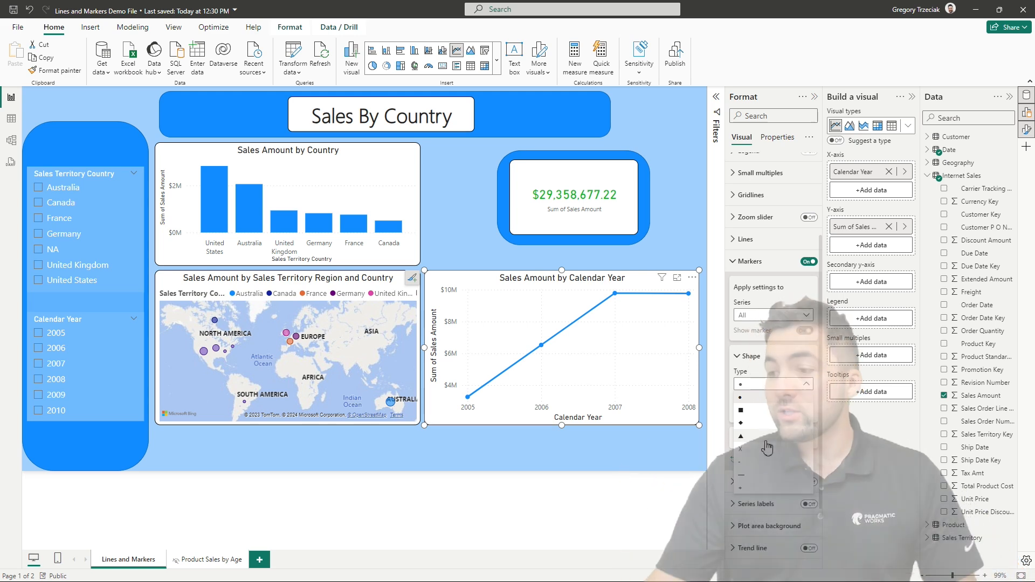
{"action": "left_click", "coordinate": [752, 411]}
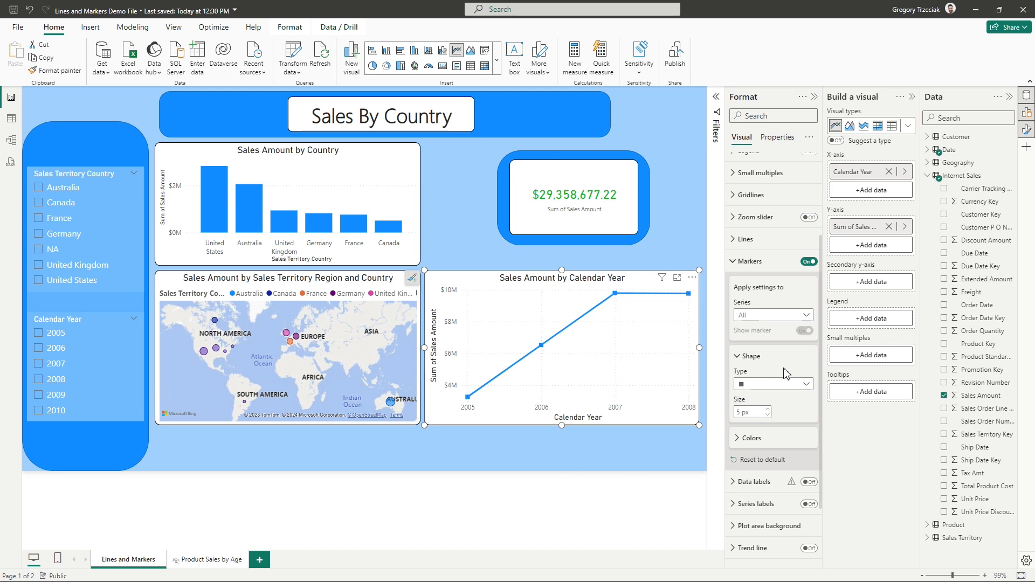
{"action": "left_click", "coordinate": [768, 410]}
{"action": "left_click", "coordinate": [769, 410]}
{"action": "left_click", "coordinate": [768, 410]}
{"action": "left_click", "coordinate": [768, 410]}
{"action": "left_click", "coordinate": [768, 416]}
{"action": "left_click", "coordinate": [768, 416]}
{"action": "left_click", "coordinate": [768, 415]}
{"action": "left_click", "coordinate": [768, 415]}
Step: Try the short dash and X marker shapes and enlarge the markers to 10 px
{"action": "left_click", "coordinate": [806, 384]}
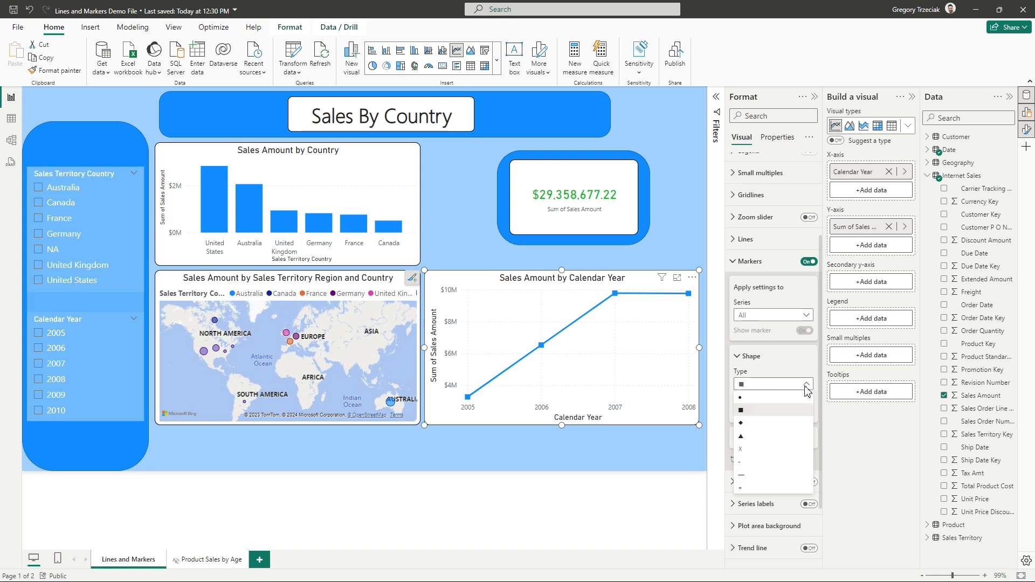
{"action": "left_click", "coordinate": [753, 458]}
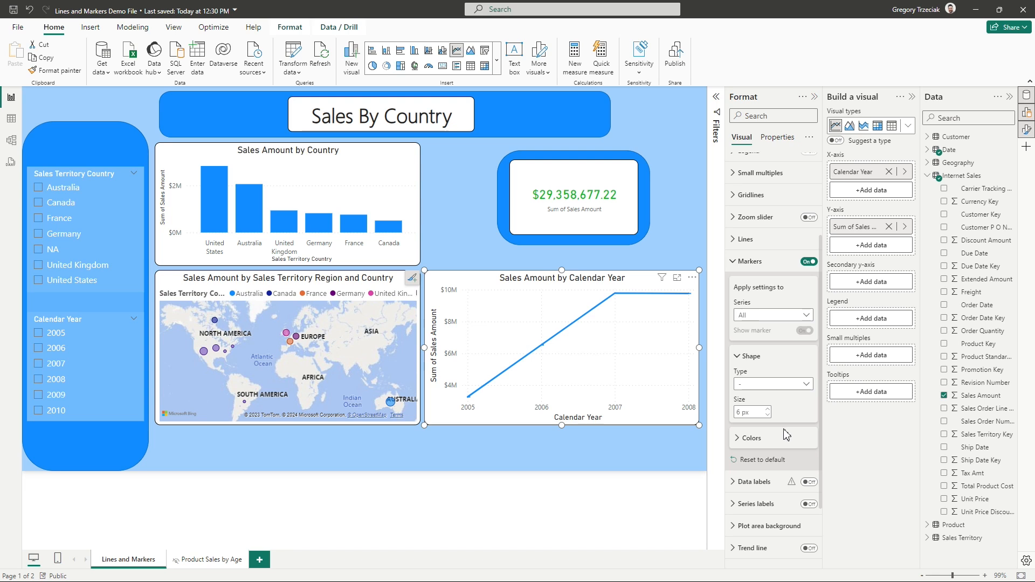
{"action": "left_click", "coordinate": [807, 386]}
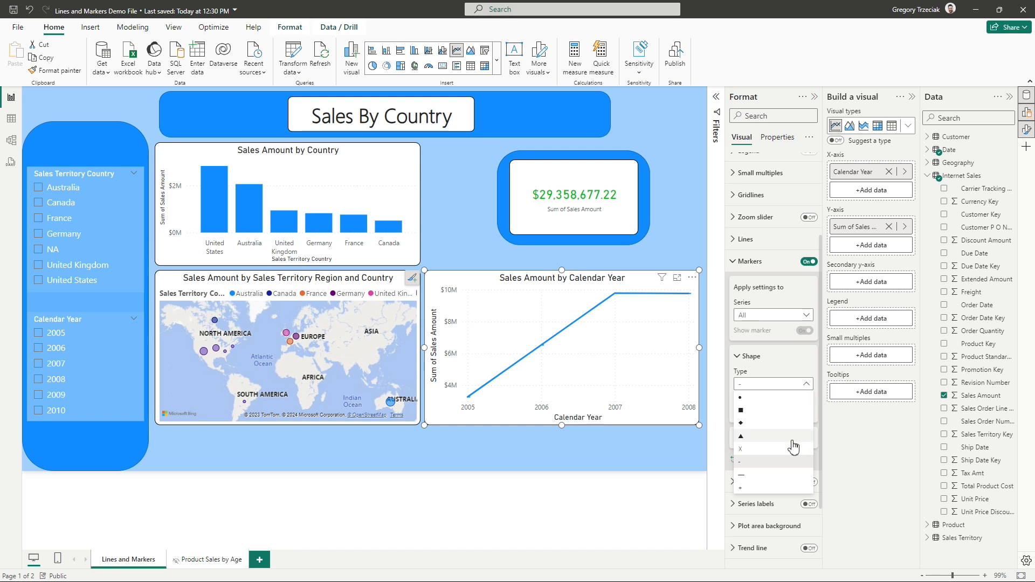
{"action": "left_click", "coordinate": [754, 451]}
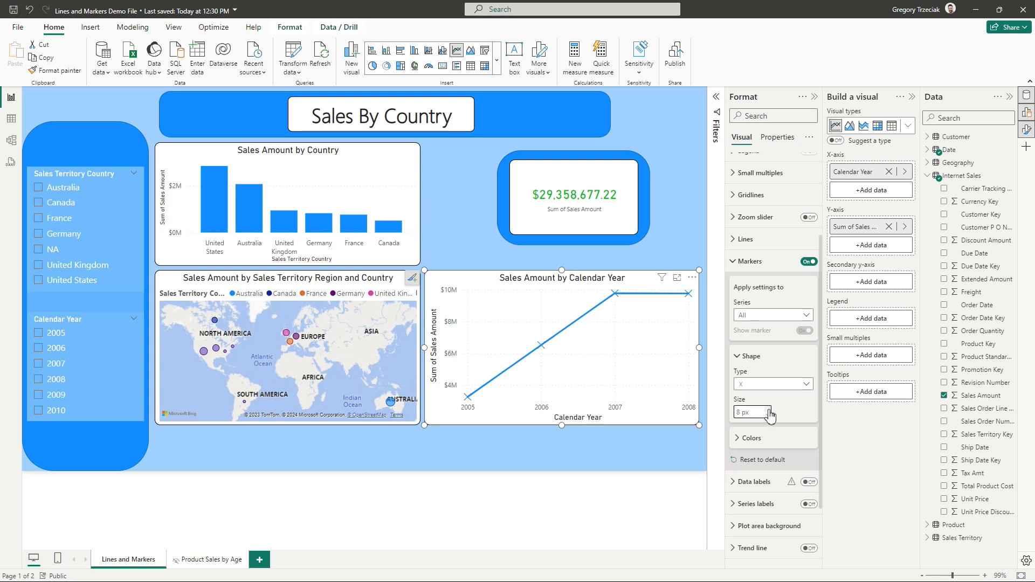
{"action": "left_click", "coordinate": [767, 411]}
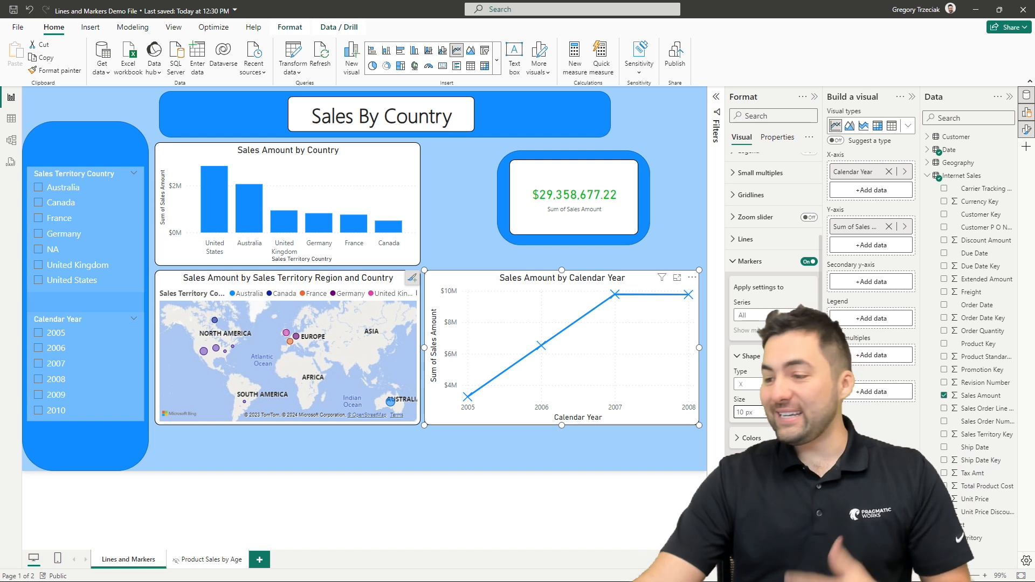
Step: Set the line chart's marker shape to a circle and the marker size to 6 px
{"action": "left_click", "coordinate": [776, 385]}
{"action": "left_click", "coordinate": [769, 397]}
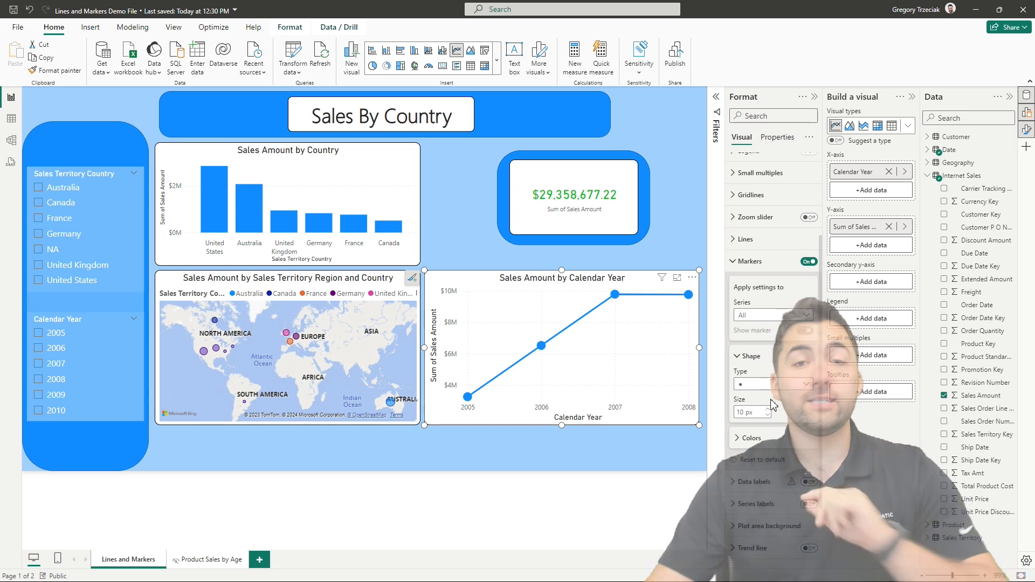
{"action": "left_click", "coordinate": [791, 383]}
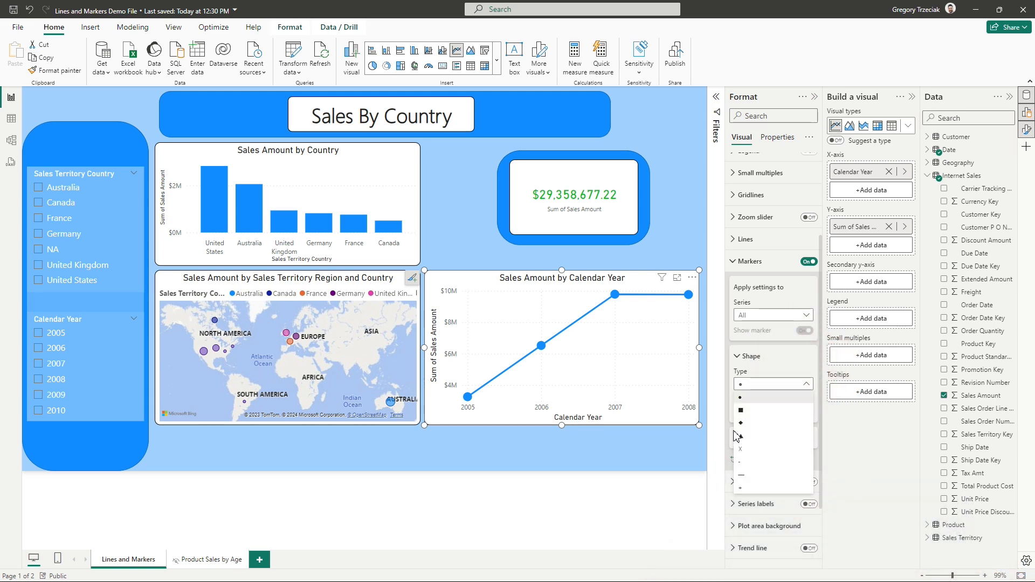
{"action": "left_click", "coordinate": [743, 400]}
{"action": "left_click", "coordinate": [767, 416]}
{"action": "left_click", "coordinate": [767, 415]}
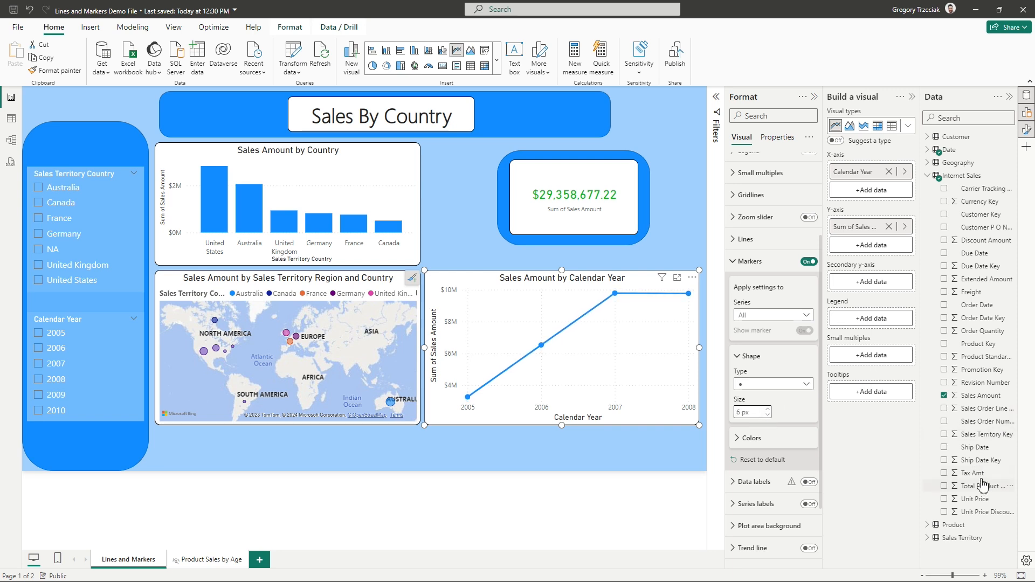
Step: Add the Tax Amt and Total Product Cost fields from Internet Sales to the line chart's Y-axis
{"action": "left_click_drag", "start_coordinate": [983, 480], "coordinate": [623, 365]}
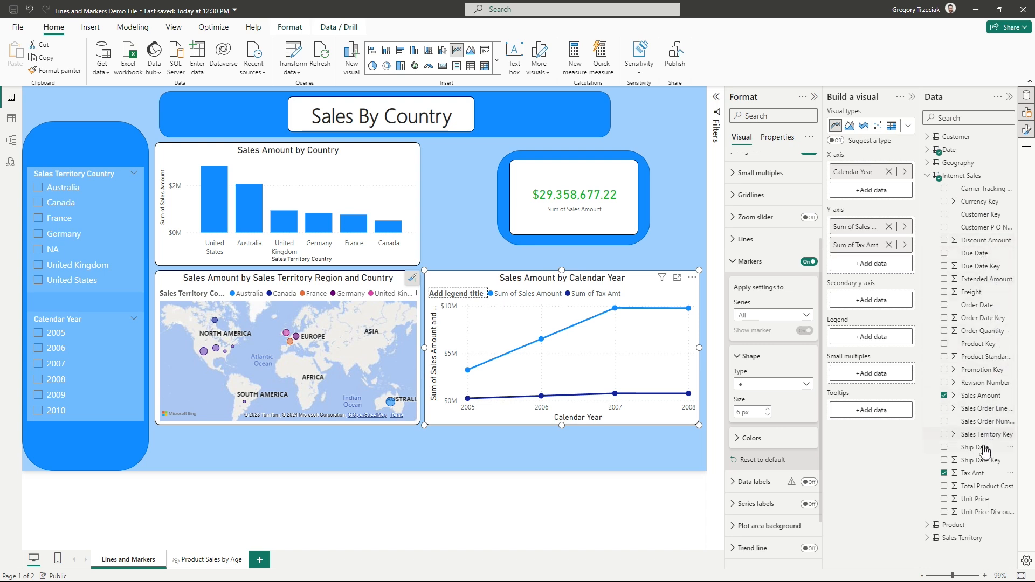
{"action": "left_click_drag", "start_coordinate": [995, 487], "coordinate": [662, 381]}
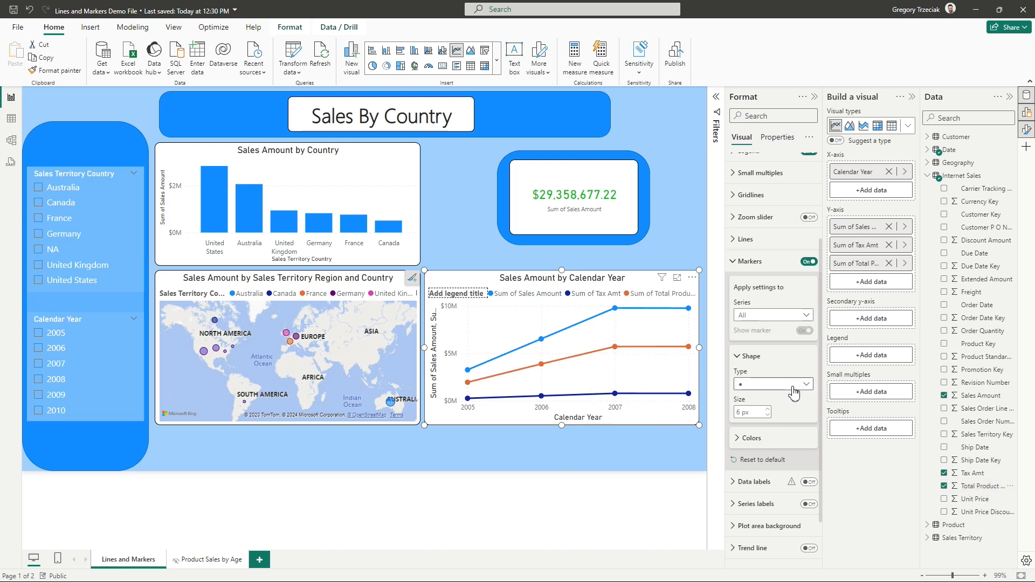
Step: Set the marker shape of the Sum of Tax Amt series to a square
{"action": "left_click", "coordinate": [792, 323]}
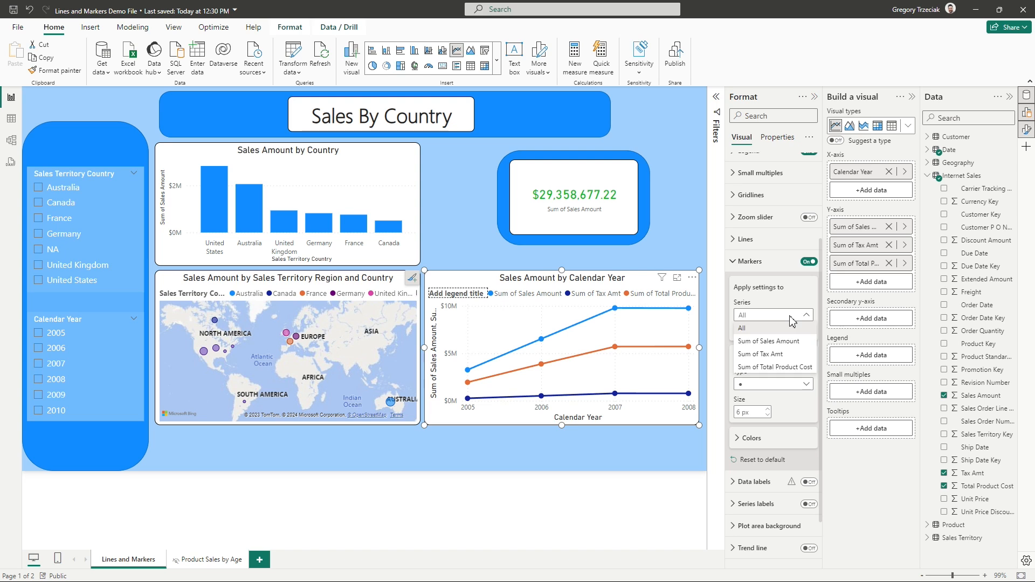
{"action": "left_click", "coordinate": [794, 356]}
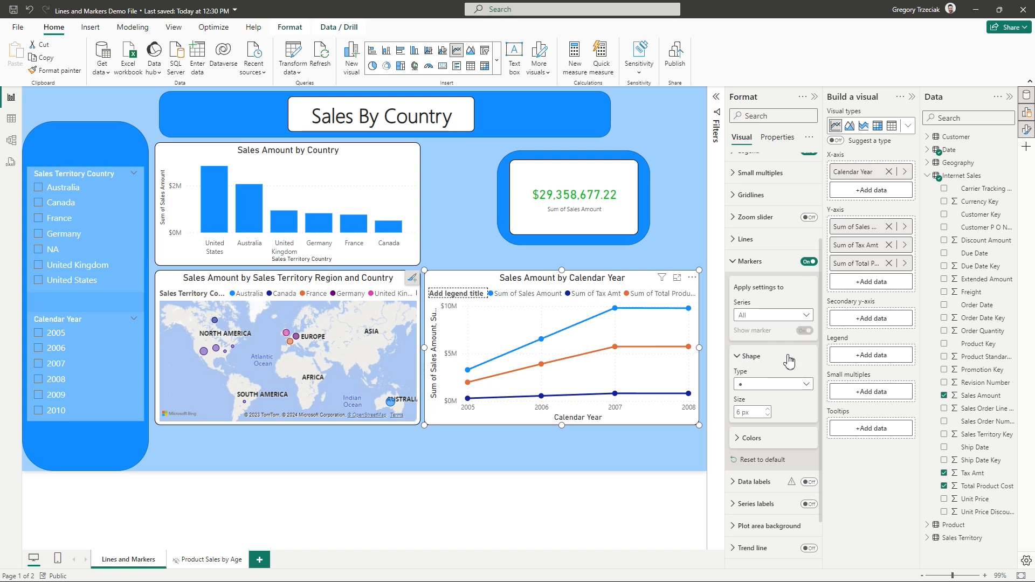
{"action": "left_click", "coordinate": [810, 386]}
{"action": "left_click", "coordinate": [750, 411]}
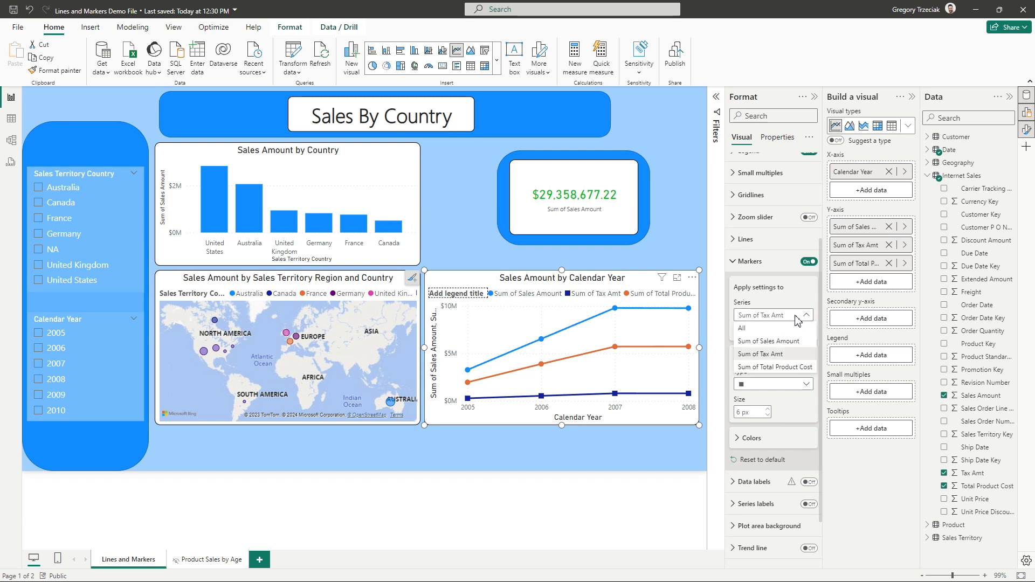
Step: Set the marker shape of the Sum of Total Product Cost series to a diamond
{"action": "left_click", "coordinate": [787, 368]}
{"action": "left_click", "coordinate": [792, 384]}
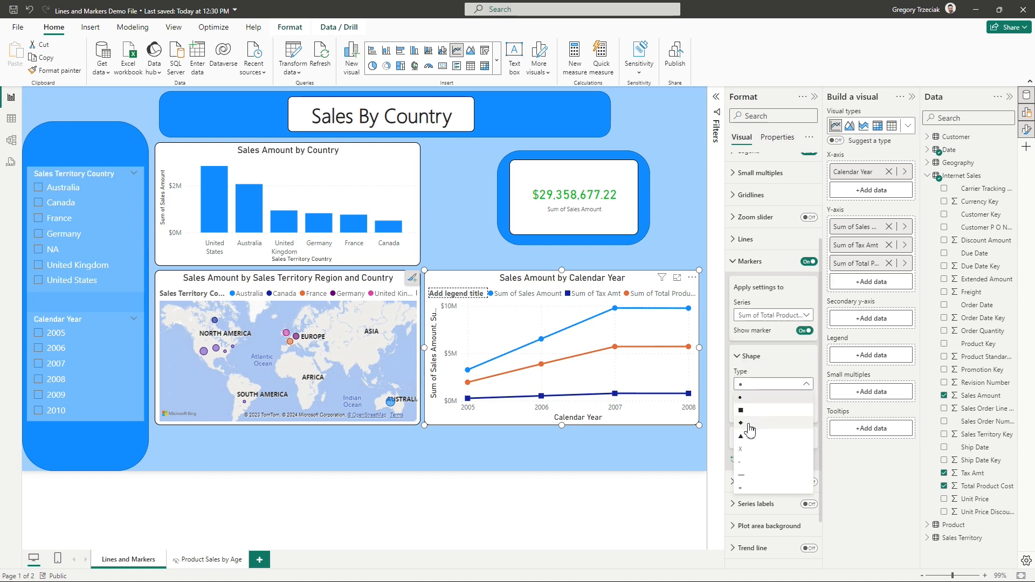
{"action": "left_click", "coordinate": [750, 423]}
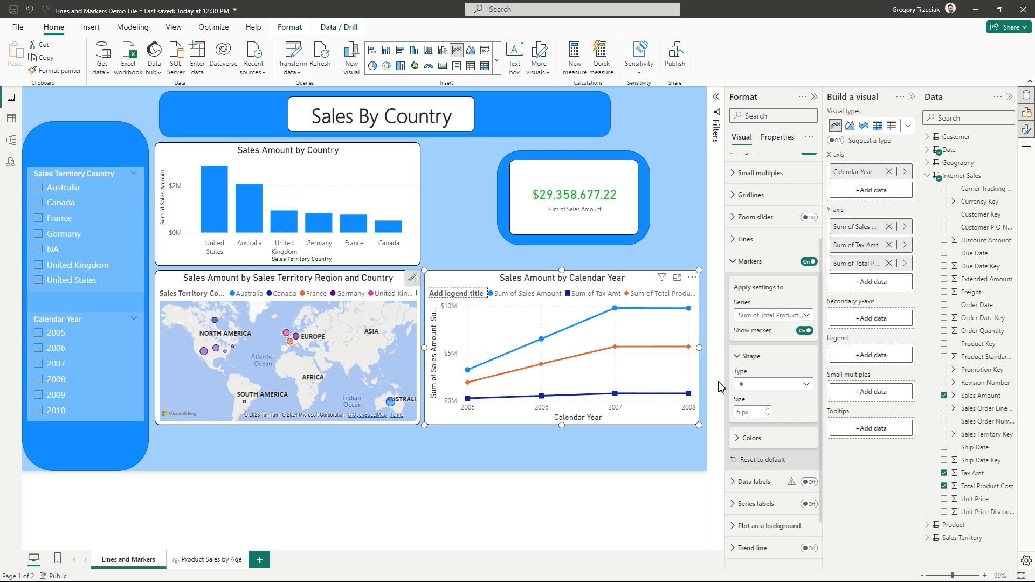
Step: Close the marker settings and open the Lines settings, keeping them applied to all series
{"action": "left_click", "coordinate": [737, 261]}
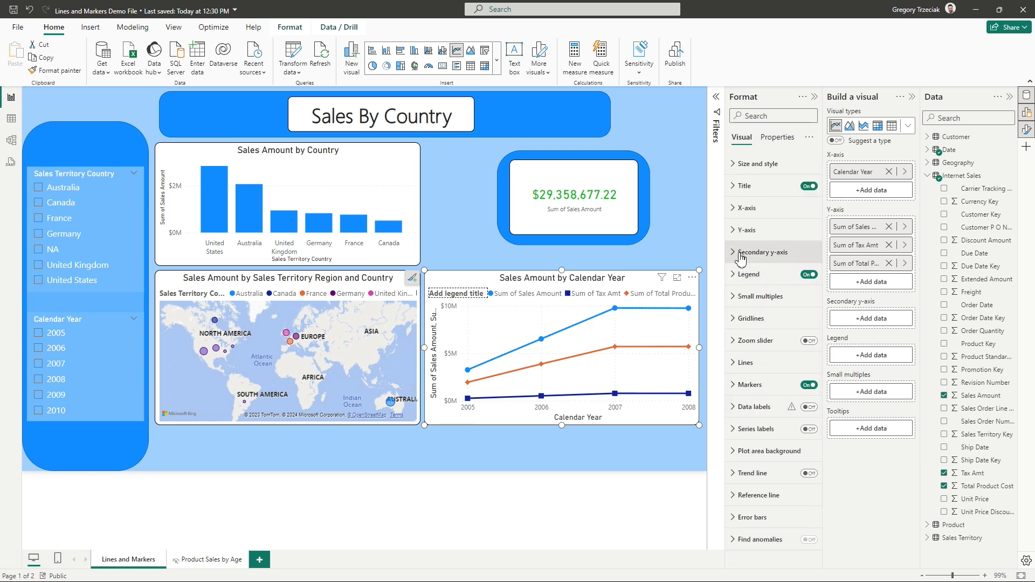
{"action": "left_click", "coordinate": [735, 363]}
{"action": "scroll", "coordinate": [799, 368], "scroll_direction": "down", "scroll_amount": 1}
{"action": "scroll", "coordinate": [800, 368], "scroll_direction": "down", "scroll_amount": 1}
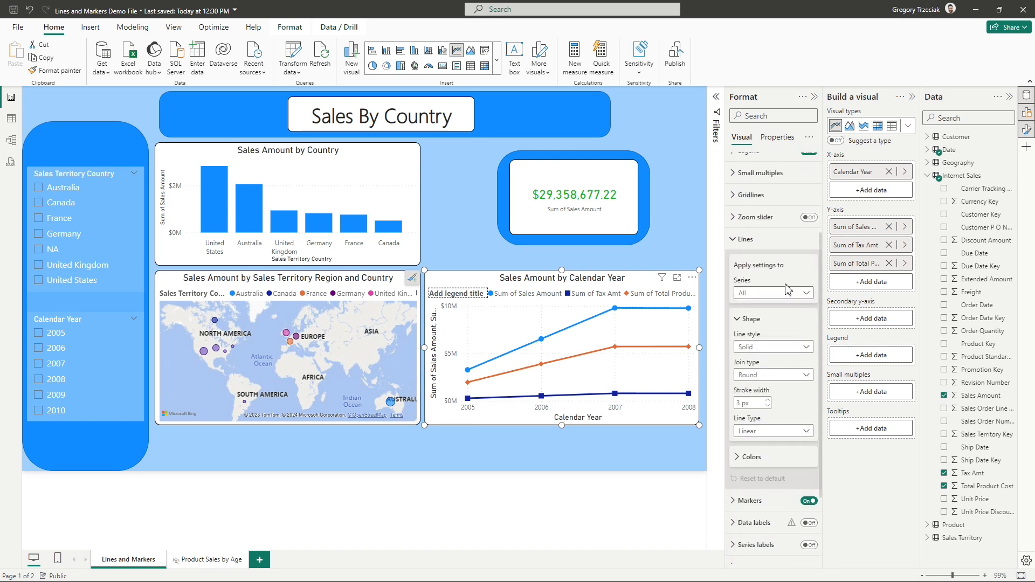
{"action": "left_click", "coordinate": [803, 295]}
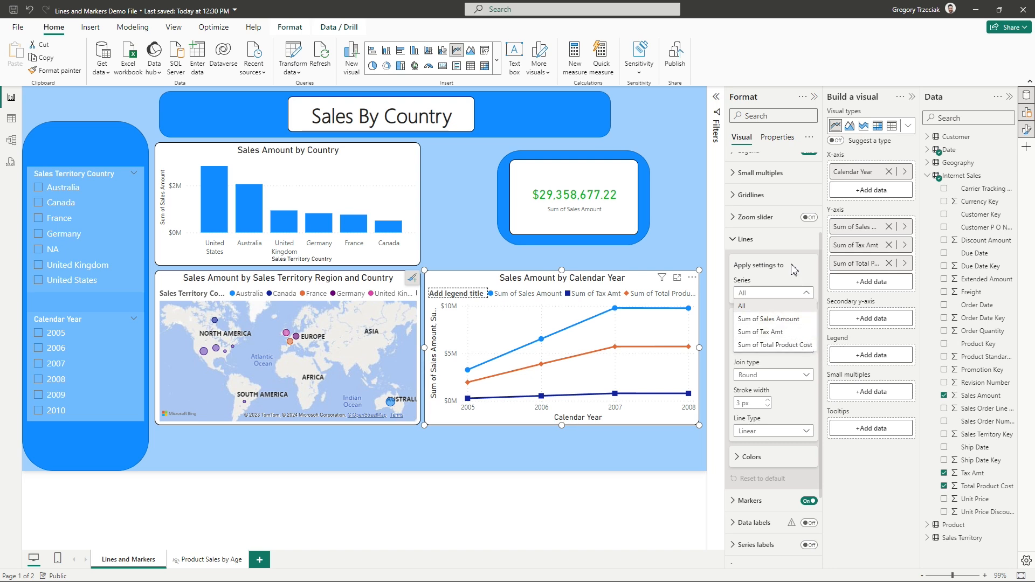
{"action": "left_click", "coordinate": [782, 292]}
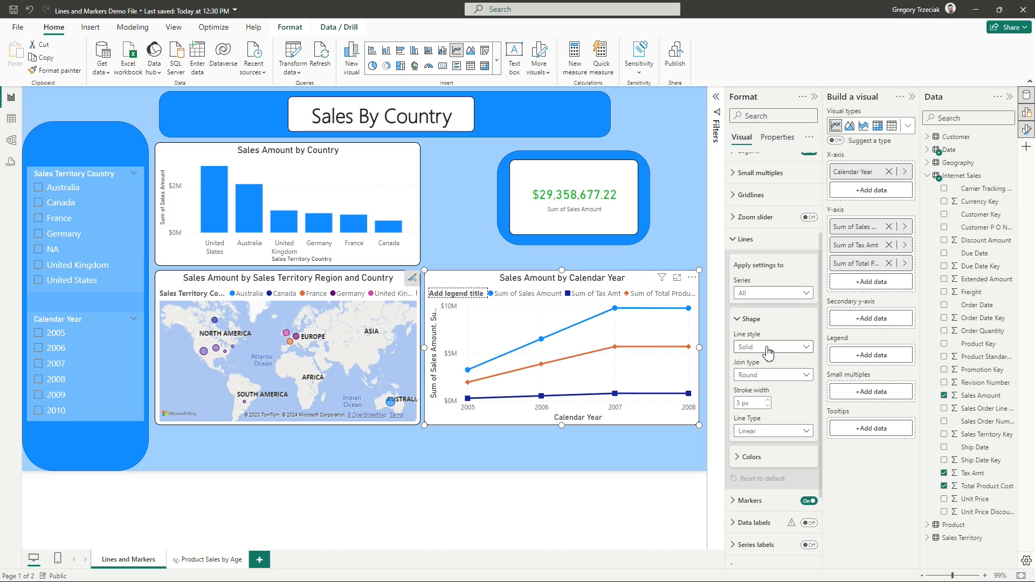
Step: Set the line style of all series to Dashed
{"action": "left_click", "coordinate": [788, 347]}
{"action": "left_click", "coordinate": [788, 350]}
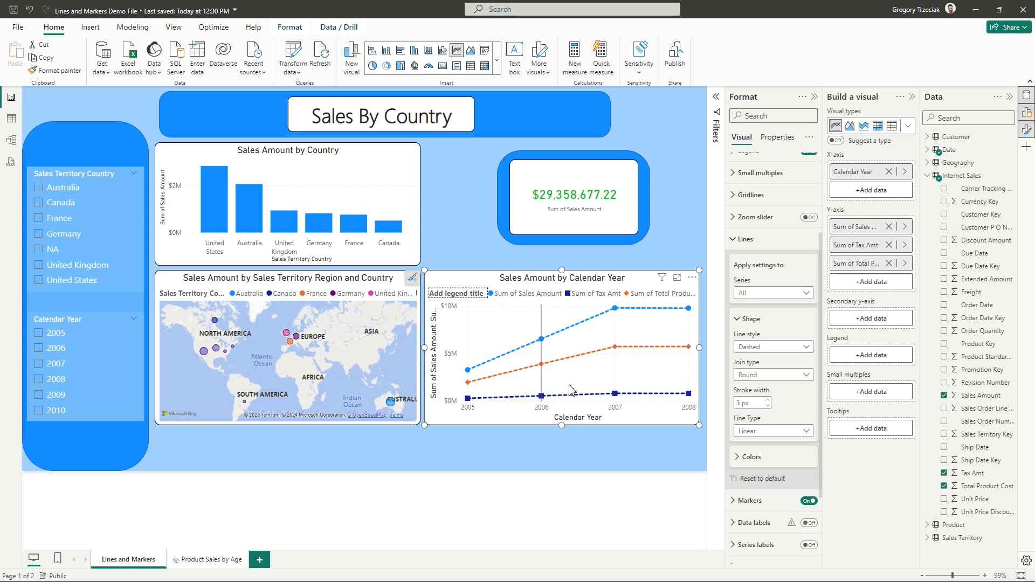
{"action": "left_click", "coordinate": [772, 354]}
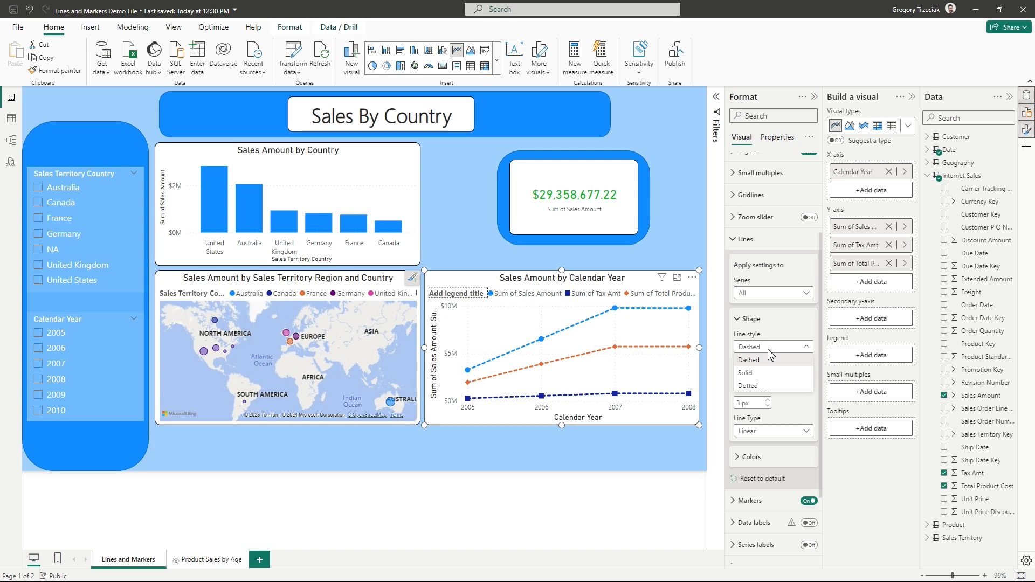
{"action": "left_click", "coordinate": [764, 373]}
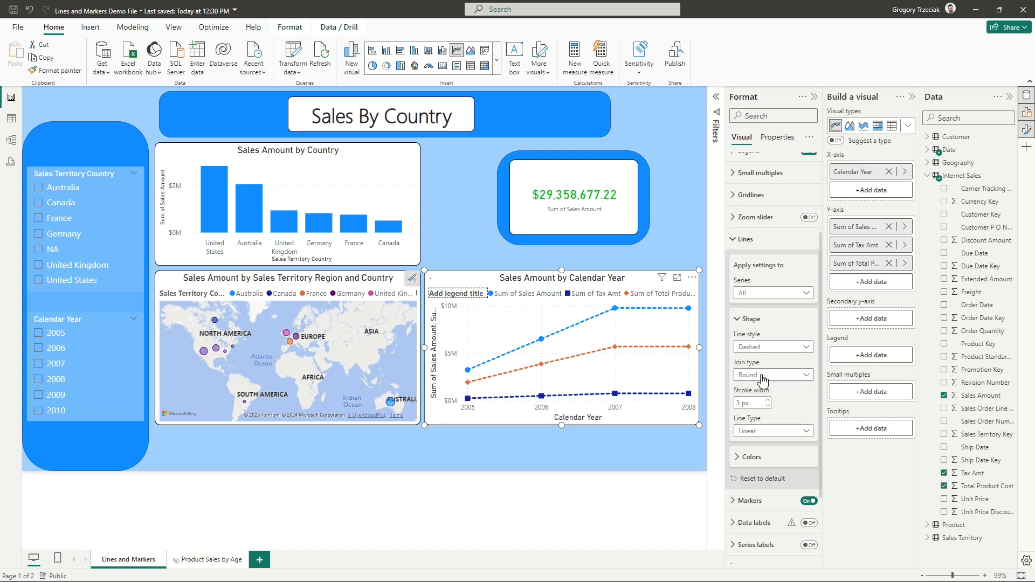
Step: Set the line style of all series to Dotted
{"action": "left_click", "coordinate": [775, 351]}
{"action": "left_click", "coordinate": [767, 385]}
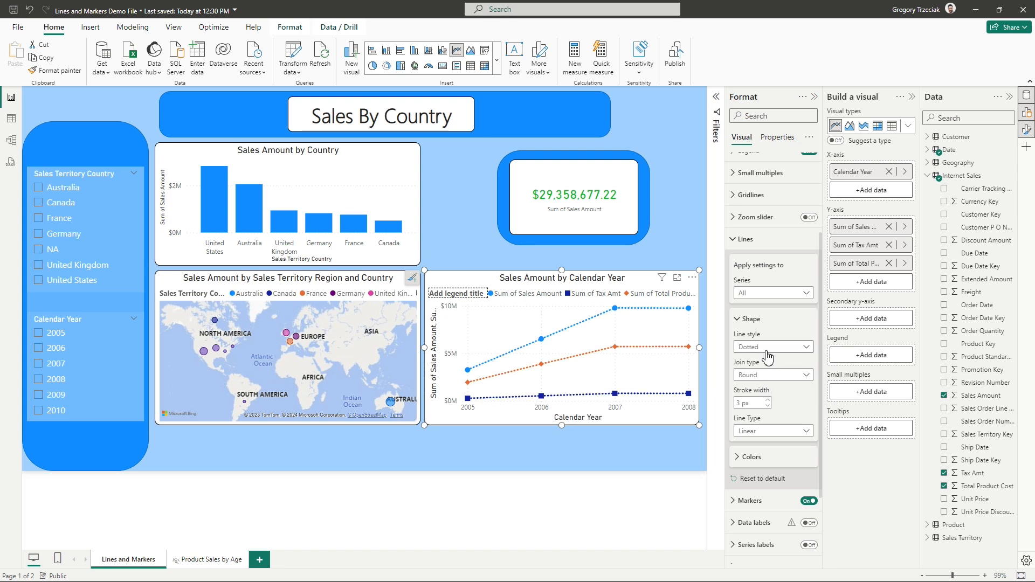
Step: Try a stroke width of 5 px for all lines and set it back to 3 px
{"action": "left_click", "coordinate": [769, 401]}
{"action": "left_click", "coordinate": [768, 401]}
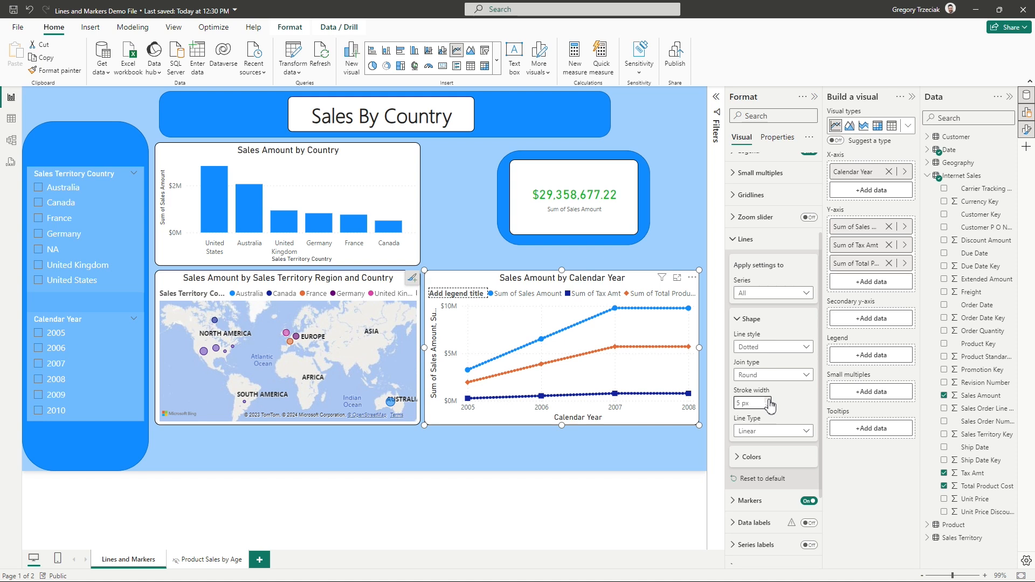
{"action": "left_click", "coordinate": [768, 406]}
{"action": "left_click", "coordinate": [768, 406]}
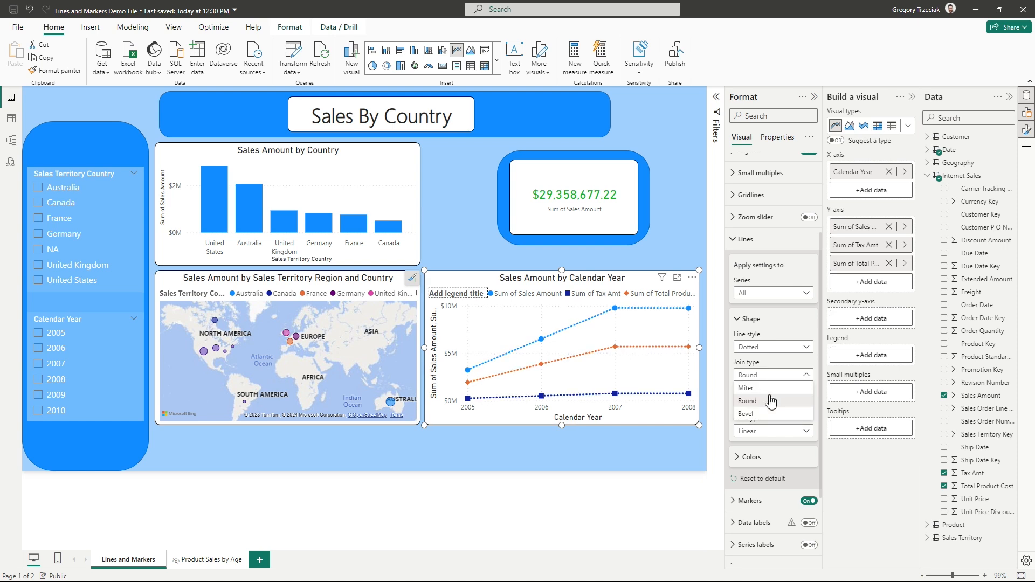
Step: Keep the Round join type and set the line type of all series to Smooth
{"action": "left_click", "coordinate": [766, 374]}
{"action": "left_click", "coordinate": [777, 404]}
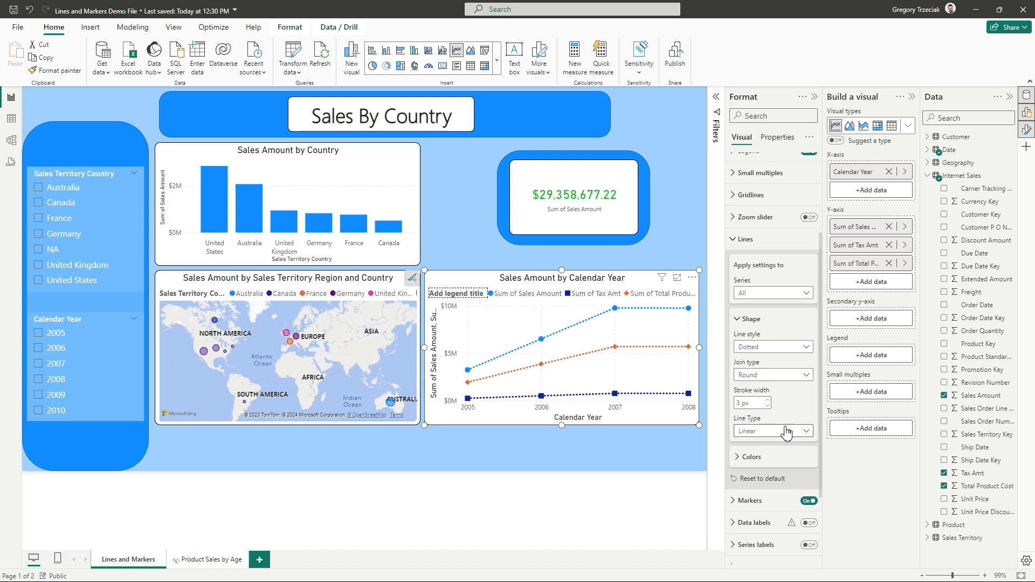
{"action": "left_click", "coordinate": [786, 431]}
{"action": "left_click", "coordinate": [732, 439]}
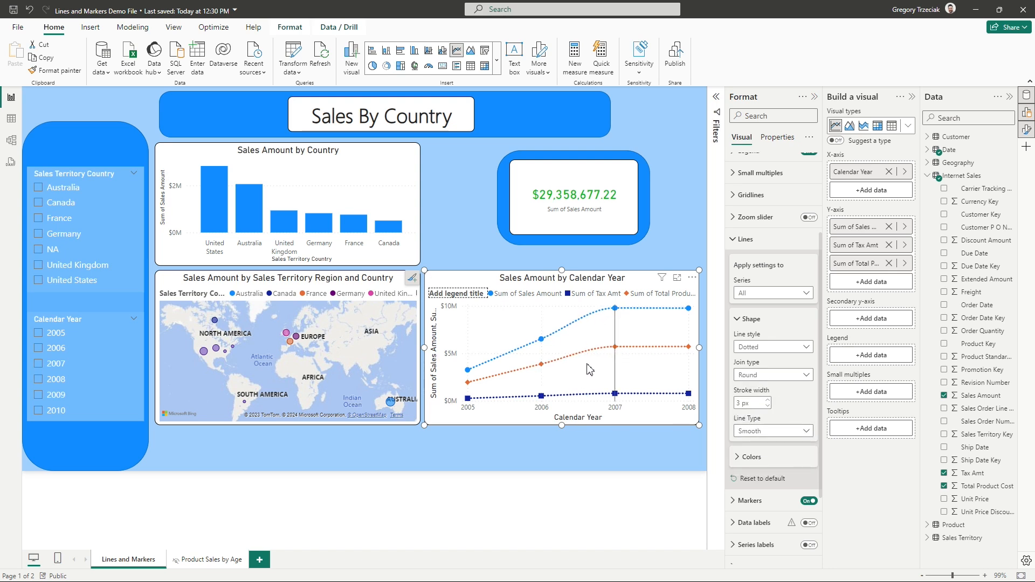
Step: Try the Step line type for all series, and restore the default line formatting with the markers turned off
{"action": "left_click", "coordinate": [807, 431]}
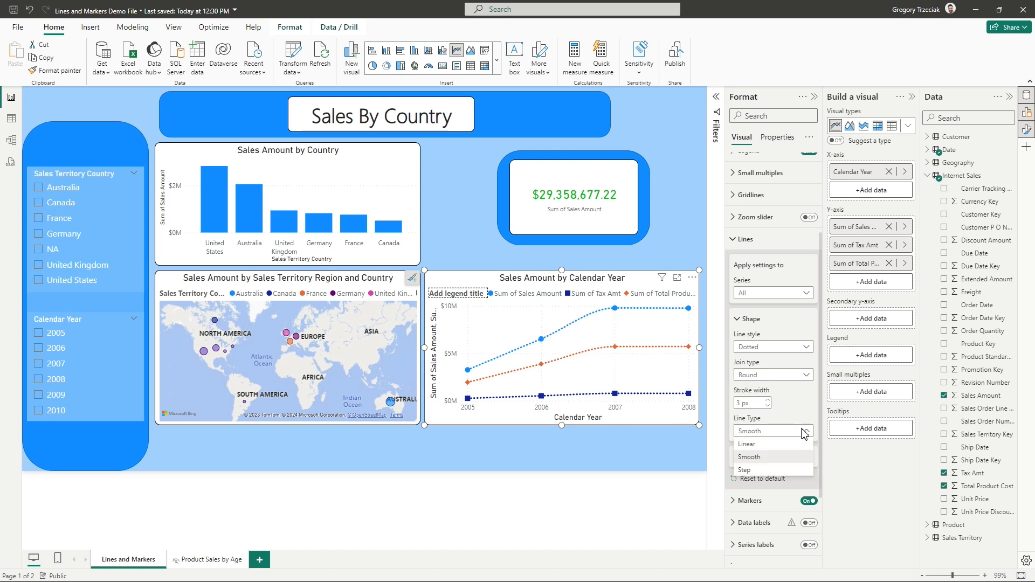
{"action": "left_click", "coordinate": [756, 473]}
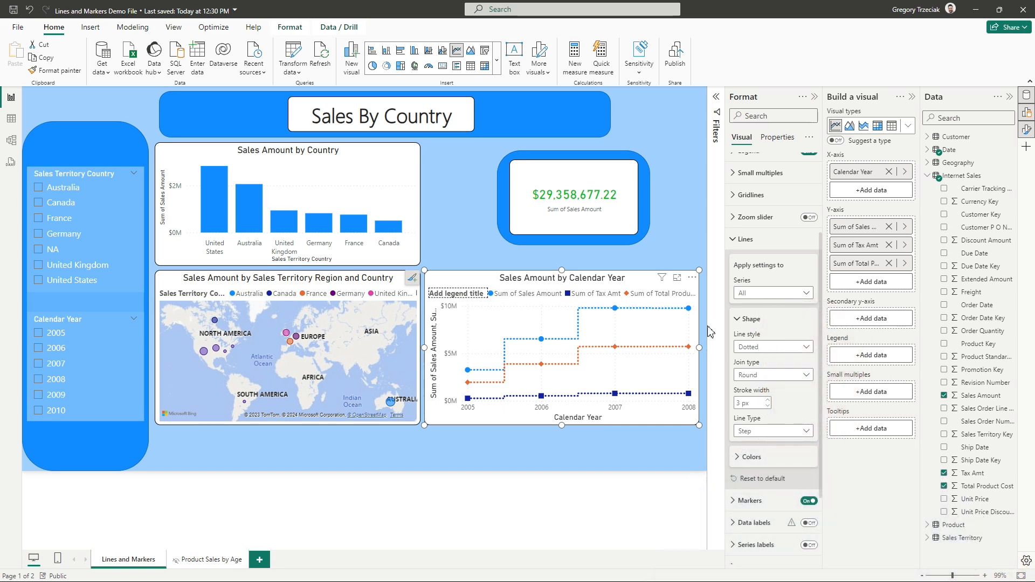
{"action": "left_click", "coordinate": [809, 502]}
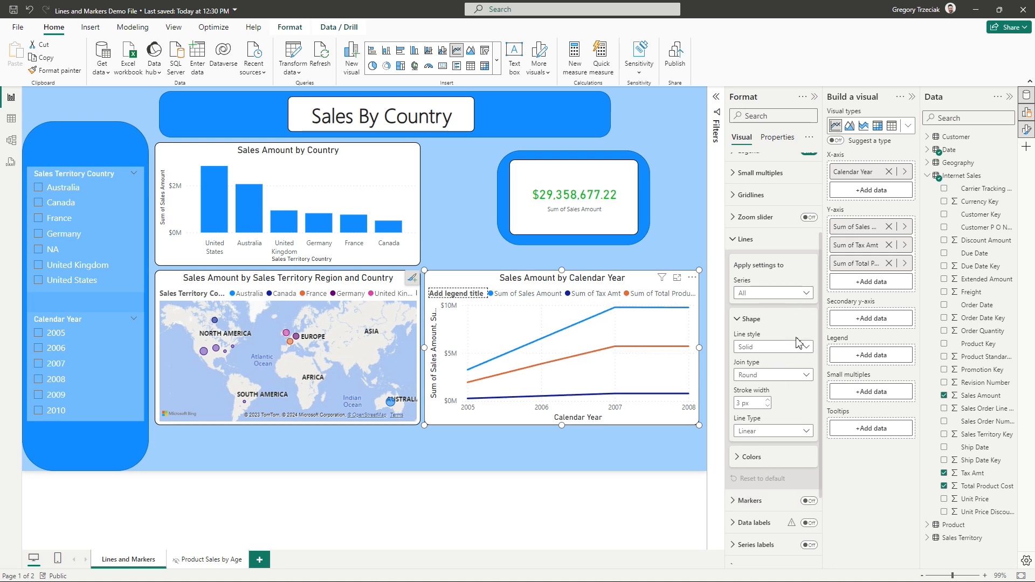
Step: Set the line style of the Sum of Sales Amount series to Dashed
{"action": "left_click", "coordinate": [765, 374]}
{"action": "left_click", "coordinate": [771, 293]}
{"action": "left_click", "coordinate": [777, 318]}
{"action": "left_click", "coordinate": [774, 347]}
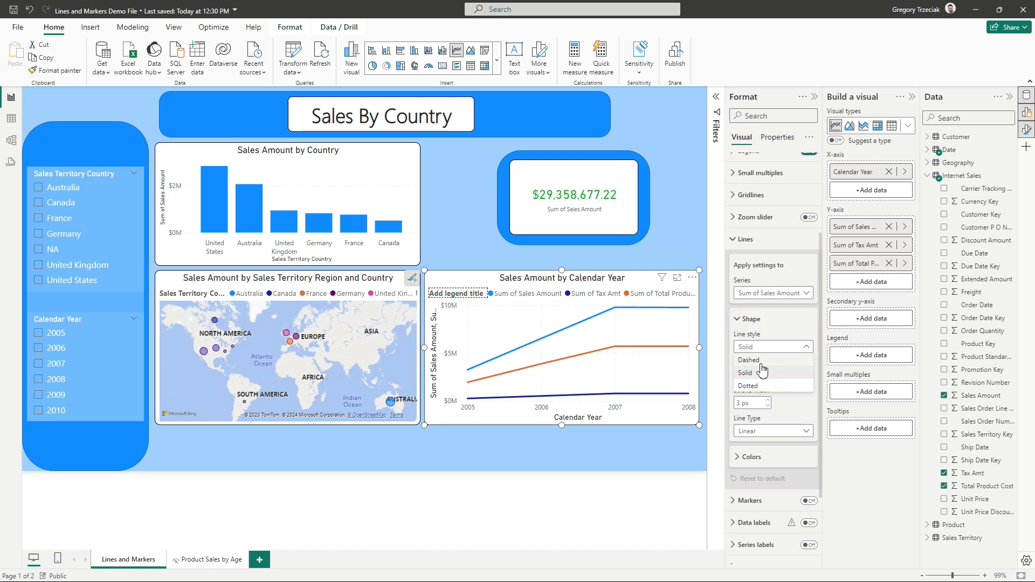
{"action": "left_click", "coordinate": [766, 366]}
{"action": "left_click", "coordinate": [807, 347]}
{"action": "left_click", "coordinate": [777, 331]}
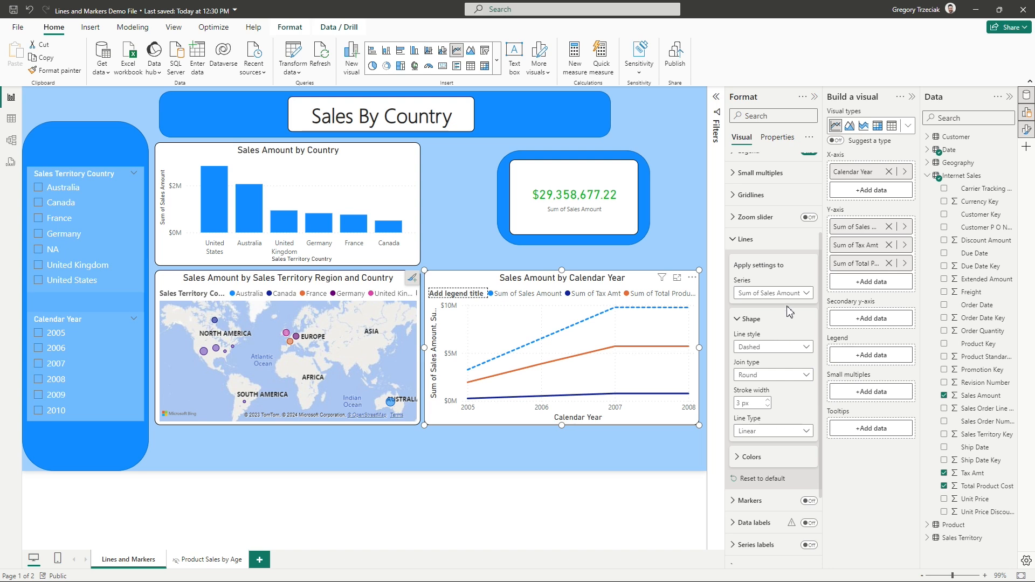
Step: Set the line style of the Sum of Total Product Cost series to Dotted
{"action": "left_click", "coordinate": [788, 294]}
{"action": "left_click", "coordinate": [786, 346]}
{"action": "left_click", "coordinate": [785, 347]}
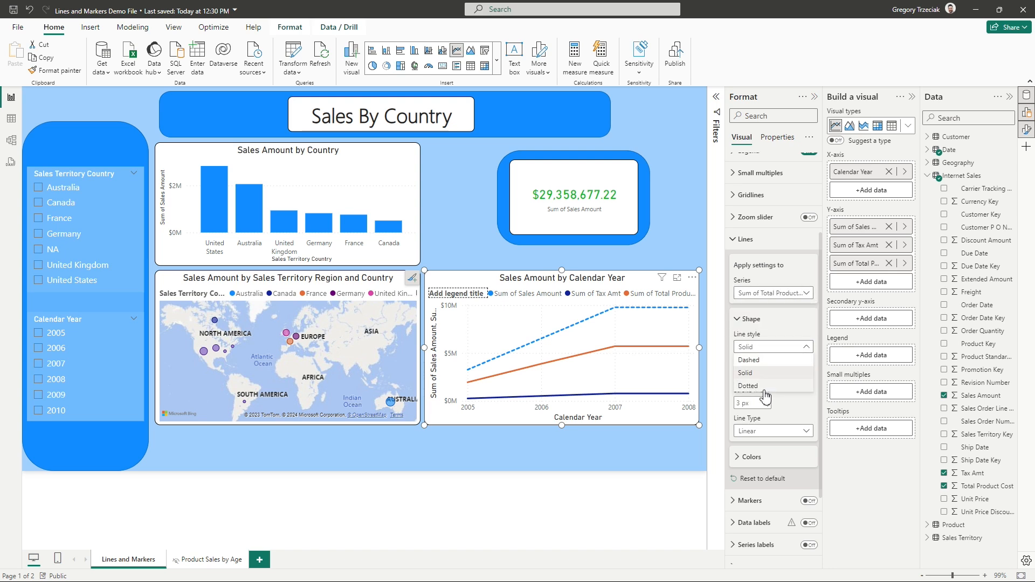
{"action": "left_click", "coordinate": [766, 387]}
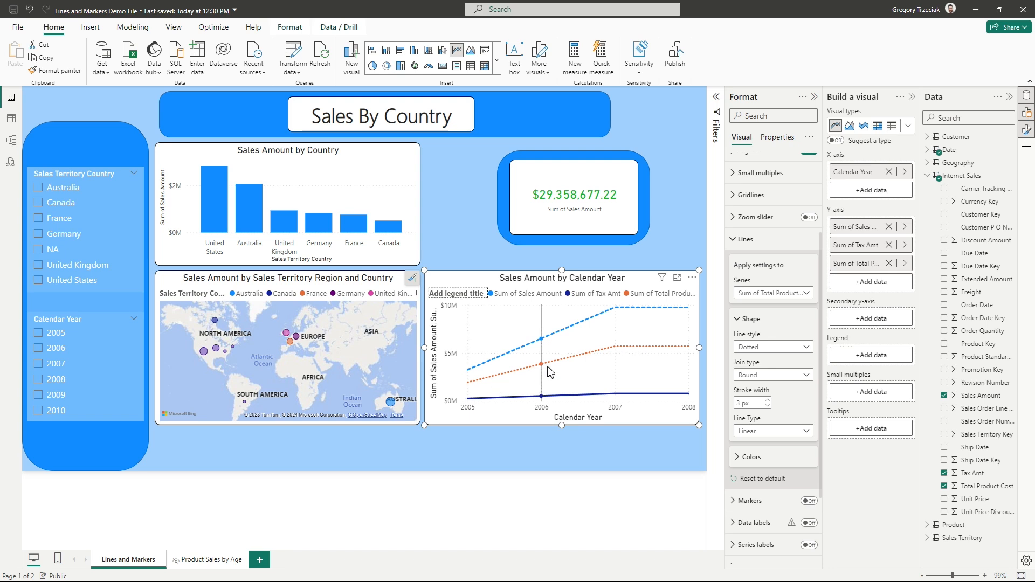
Step: Set the line color of the Sum of Total Product Cost series to black
{"action": "left_click", "coordinate": [744, 457]}
{"action": "scroll", "coordinate": [783, 406], "scroll_direction": "down", "scroll_amount": 2}
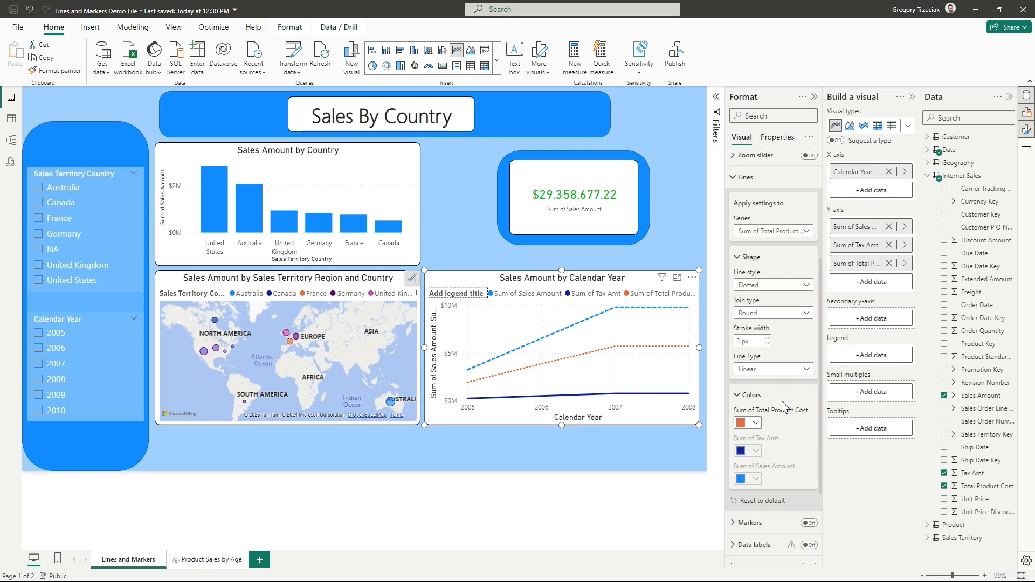
{"action": "scroll", "coordinate": [776, 402], "scroll_direction": "down", "scroll_amount": 2}
{"action": "left_click", "coordinate": [756, 362]}
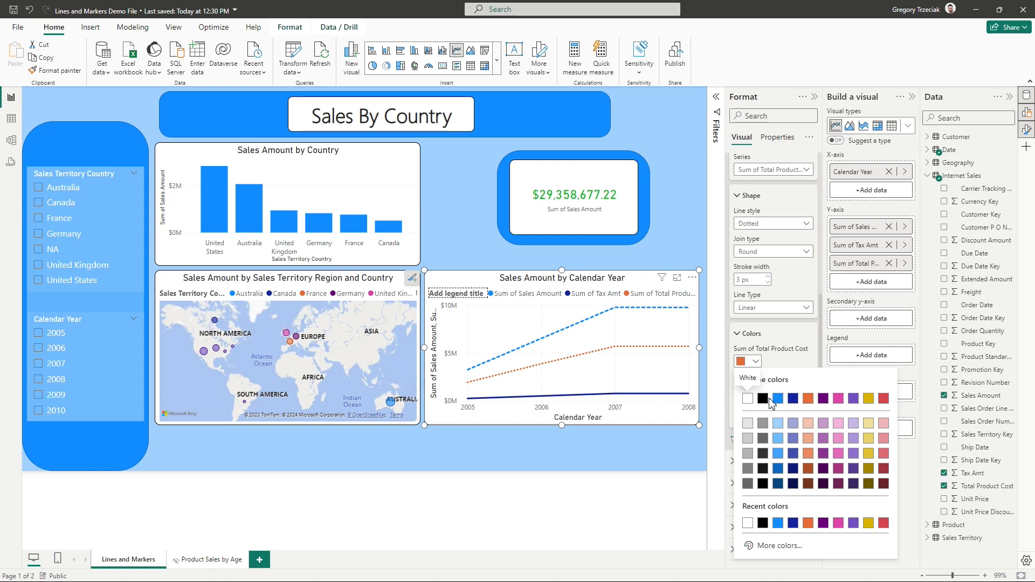
{"action": "left_click", "coordinate": [762, 400]}
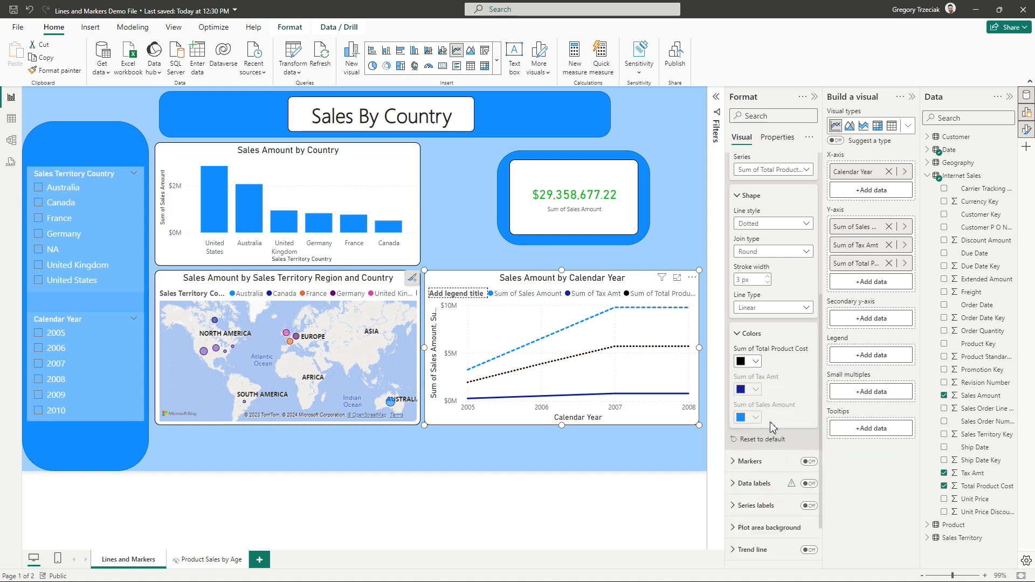
Step: Turn on the markers of the line chart and open their formatting settings
{"action": "scroll", "coordinate": [773, 374], "scroll_direction": "up", "scroll_amount": 4}
{"action": "left_click", "coordinate": [737, 251]}
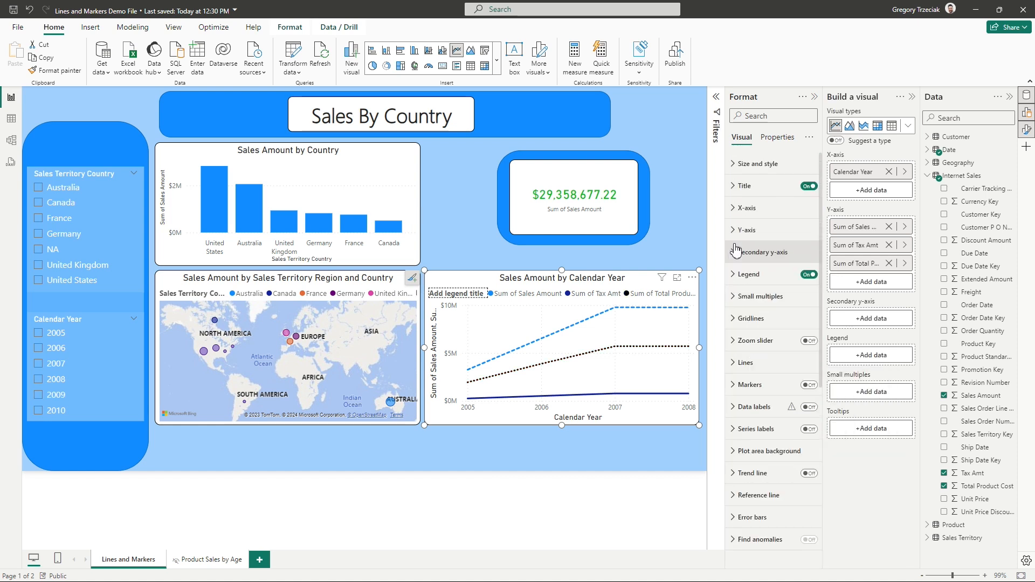
{"action": "left_click", "coordinate": [809, 385]}
{"action": "left_click", "coordinate": [747, 385]}
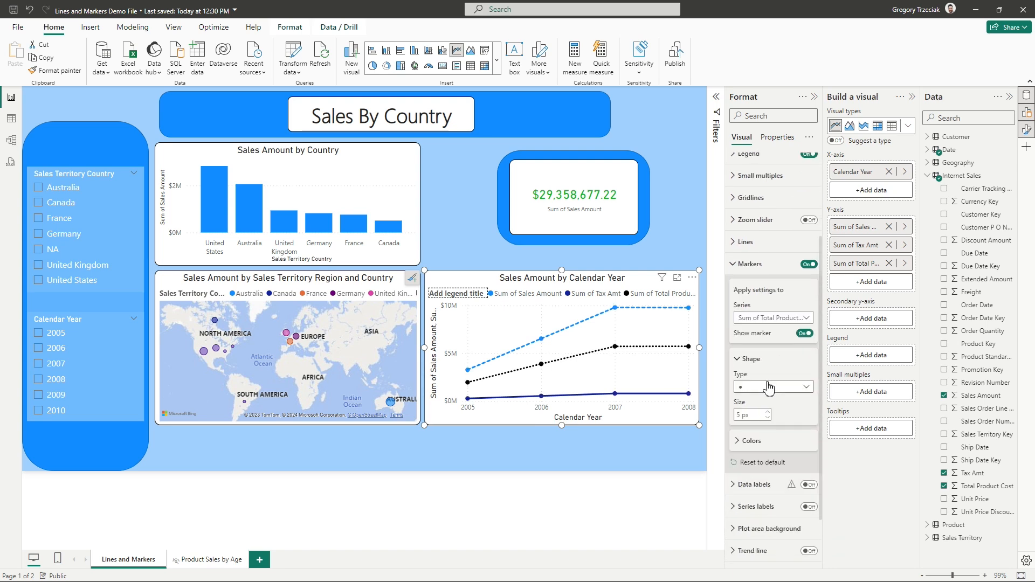
Step: Set the marker color of the Sum of Sales Amount series to pink
{"action": "left_click", "coordinate": [793, 318]}
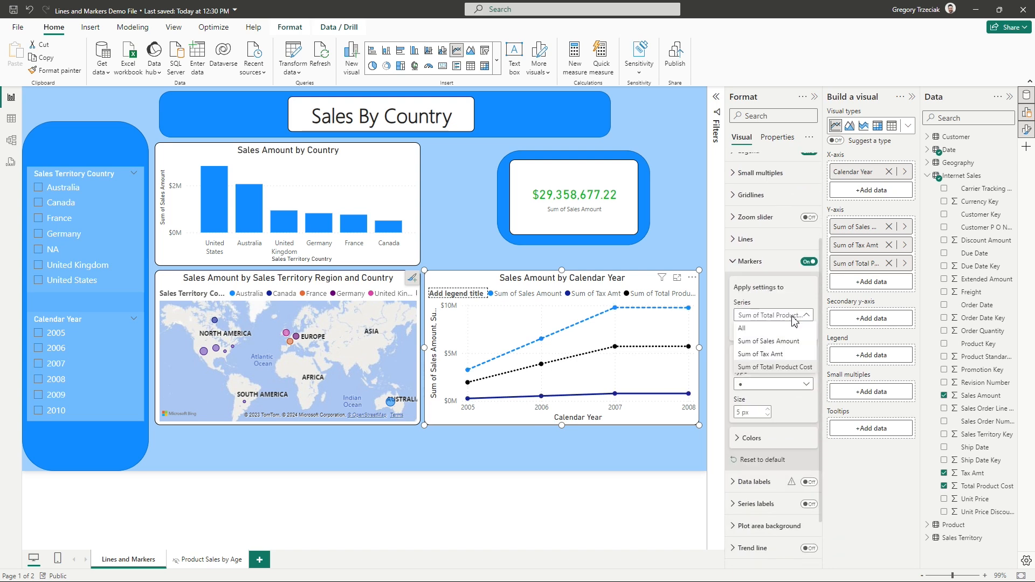
{"action": "left_click", "coordinate": [777, 342]}
{"action": "left_click", "coordinate": [750, 439]}
{"action": "scroll", "coordinate": [777, 414], "scroll_direction": "down", "scroll_amount": 2}
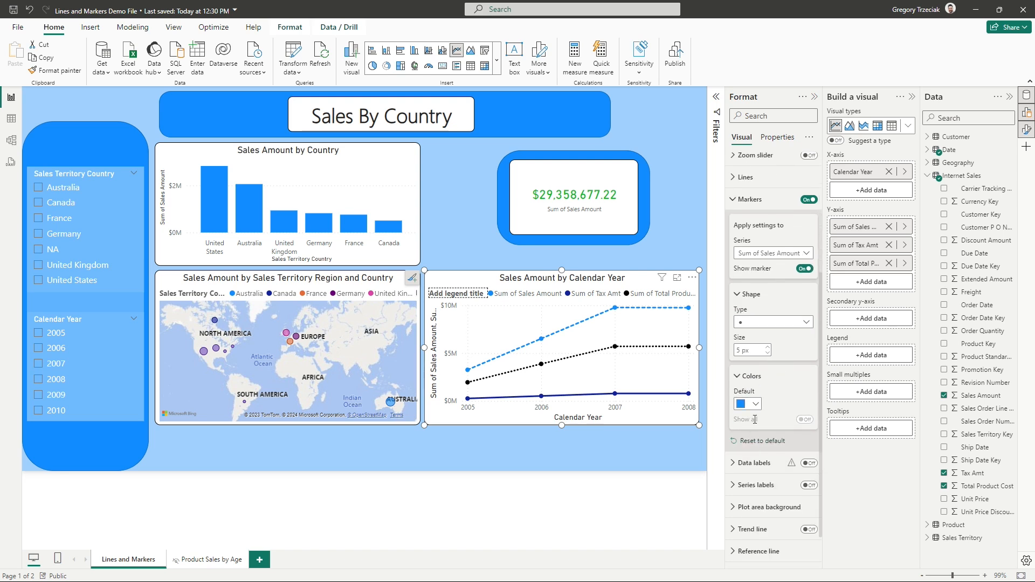
{"action": "left_click", "coordinate": [757, 405]}
{"action": "left_click", "coordinate": [841, 359]}
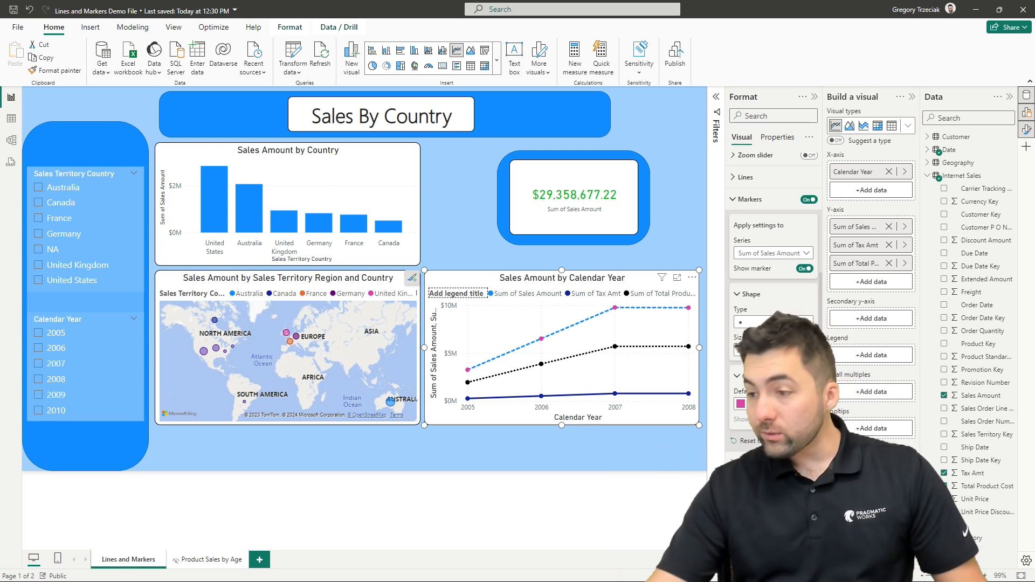
Step: Set the line style of the Sum of Sales Amount series to Solid
{"action": "left_click", "coordinate": [750, 199]}
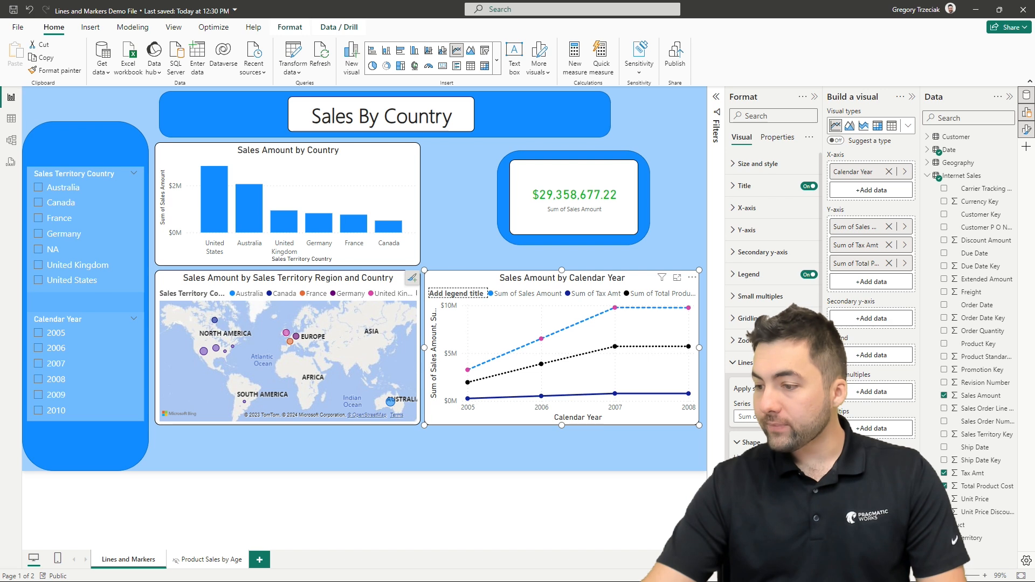
{"action": "left_click", "coordinate": [748, 363]}
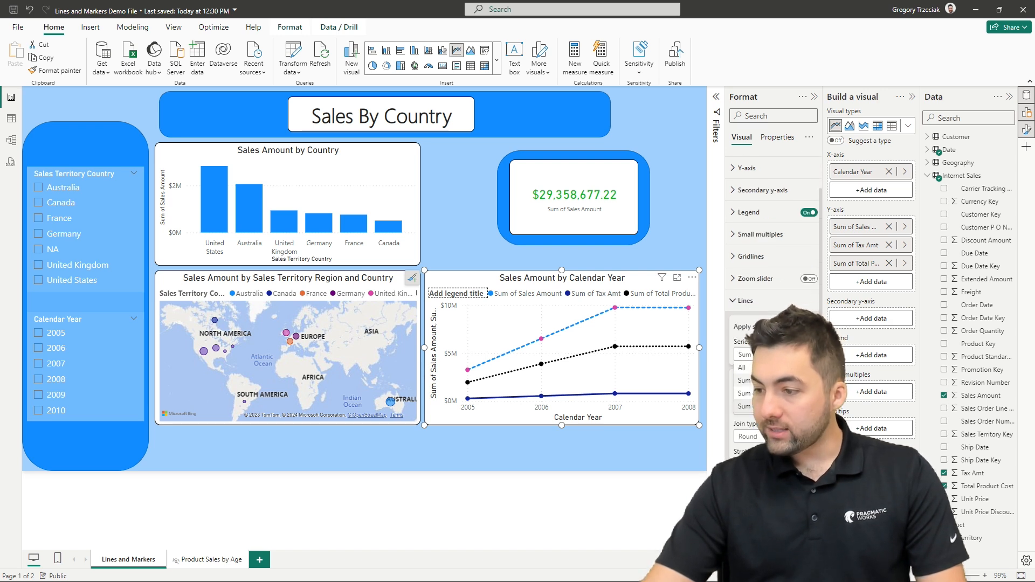
{"action": "left_click", "coordinate": [757, 436]}
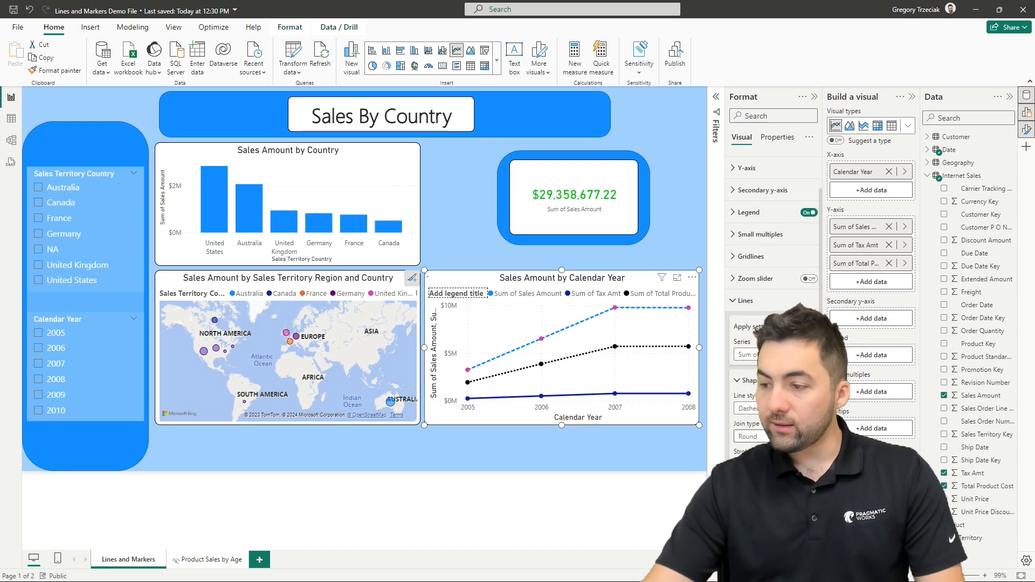
{"action": "left_click", "coordinate": [769, 393]}
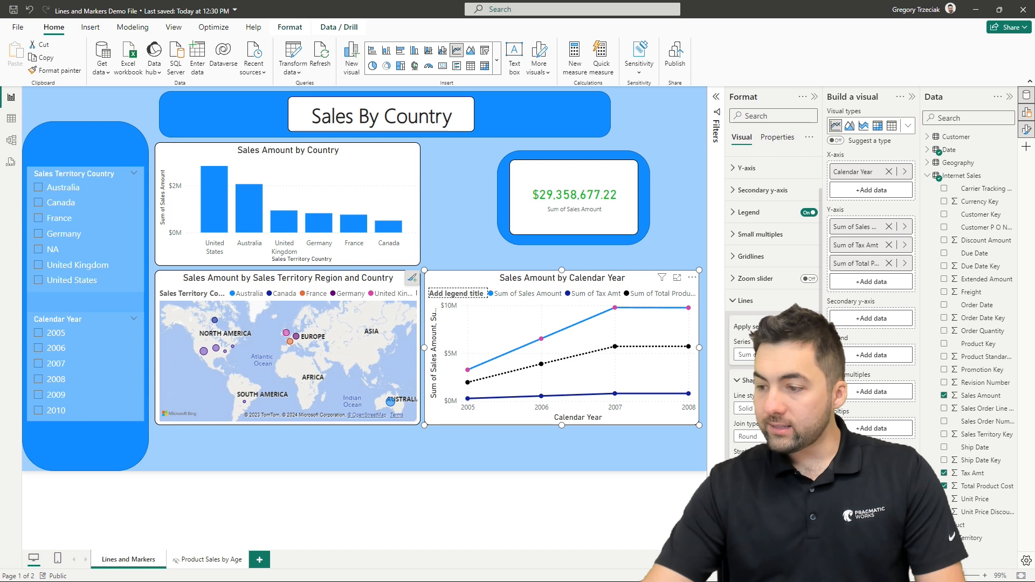
Step: Set the line style of the Sum of Tax Amt series to Dashed
{"action": "left_click", "coordinate": [749, 421]}
{"action": "left_click", "coordinate": [747, 355]}
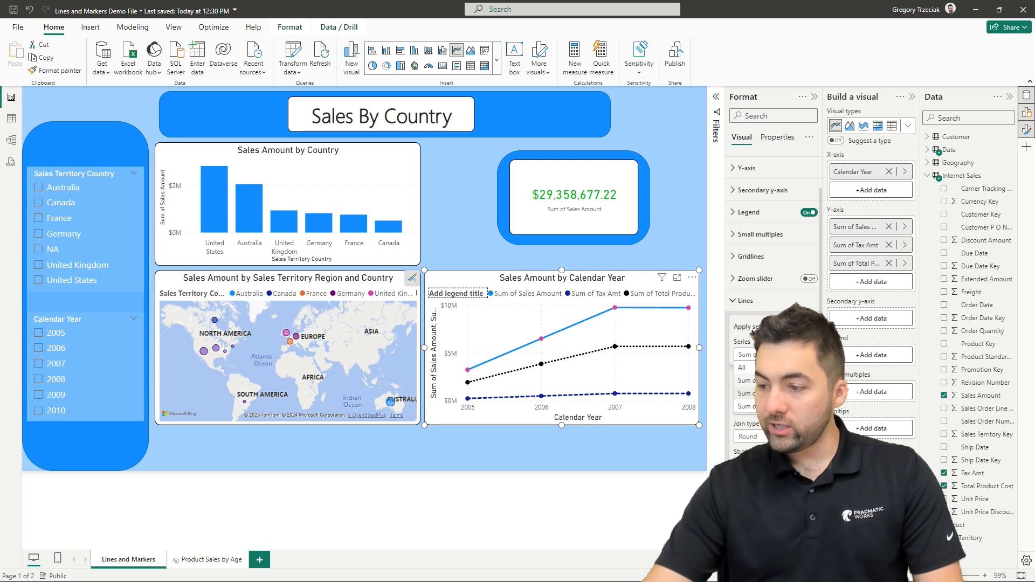